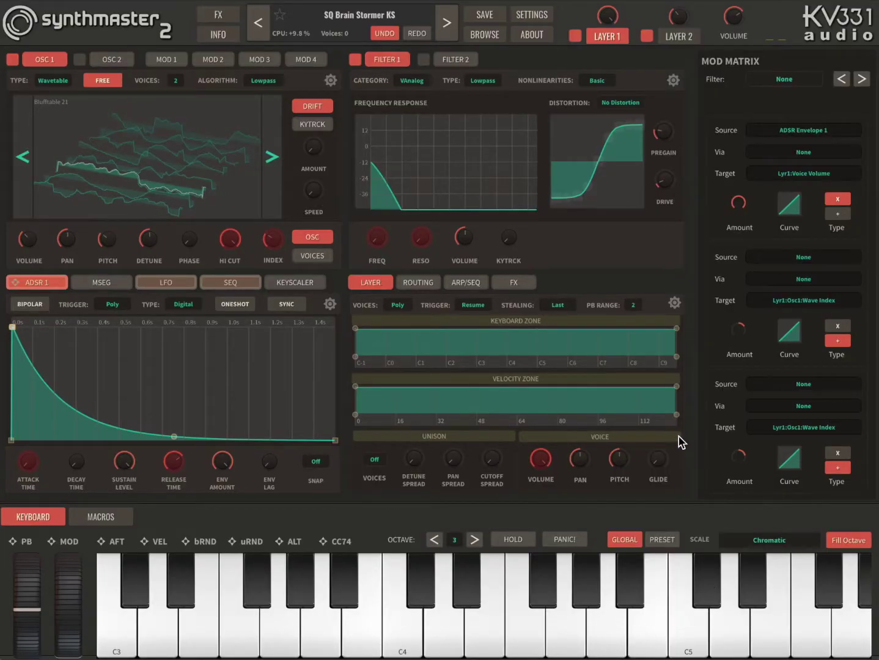
Audition the SQ Brain Stormer KS preset by playing C4, A#3, F3, G3 and repeated C4 notes.
click(406, 634)
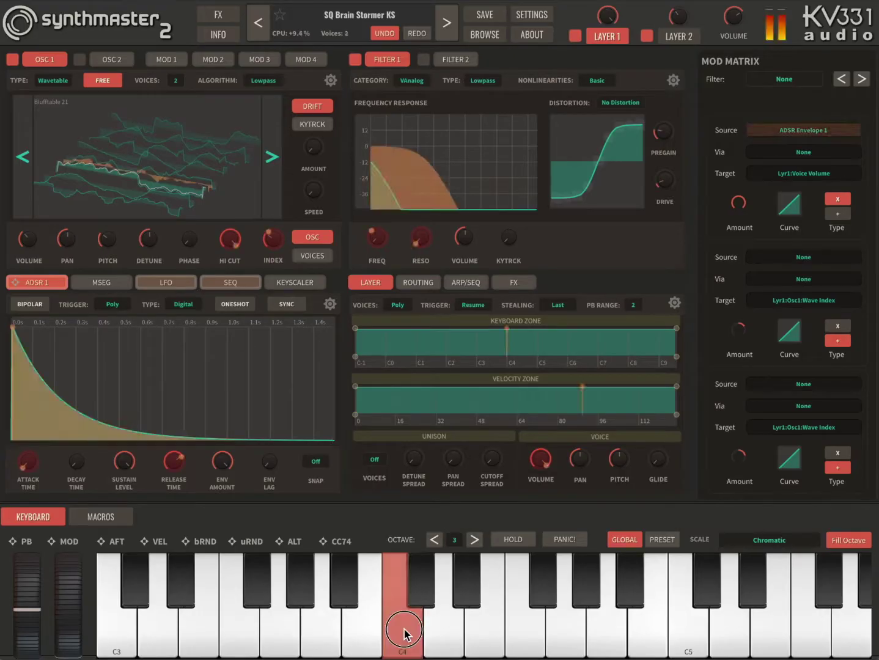
click(335, 570)
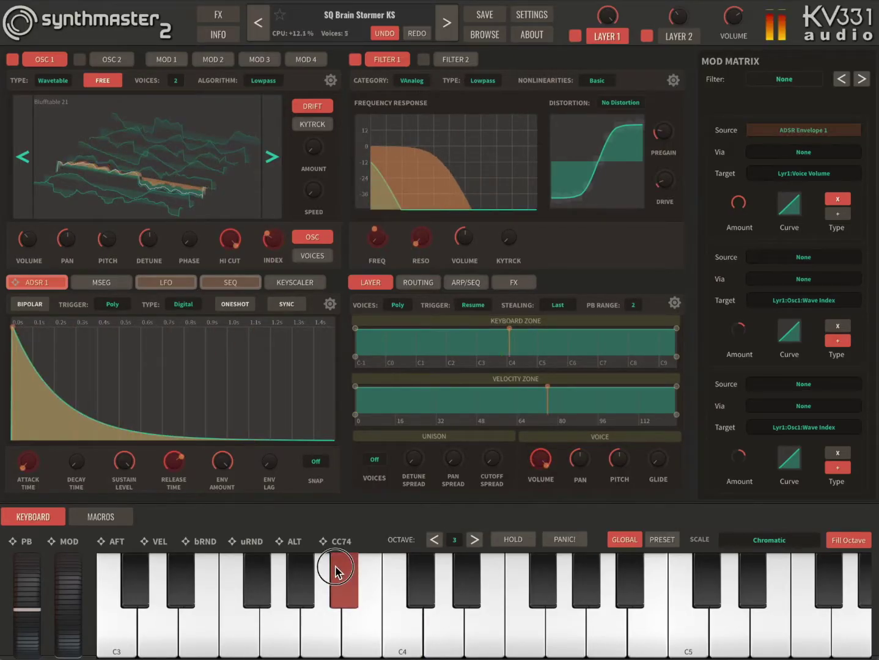
click(238, 628)
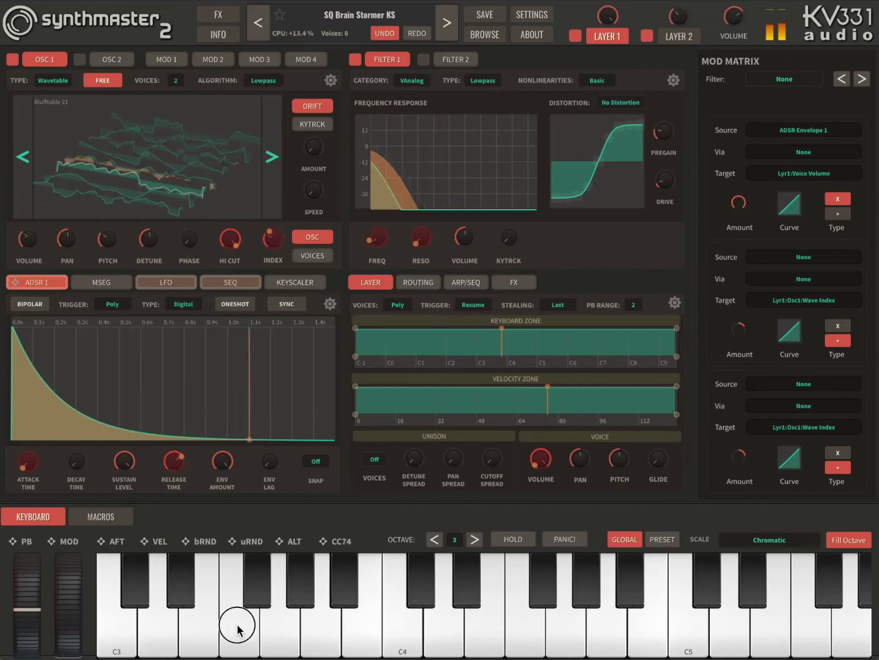
click(281, 632)
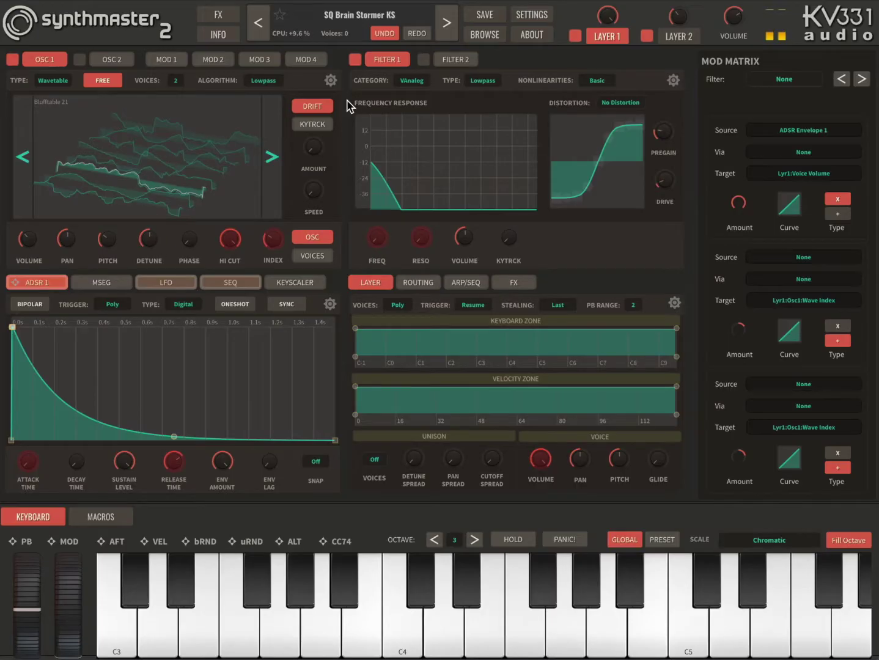
click(402, 637)
click(400, 631)
click(403, 631)
Switch the interface skin to SM2 iOS White, then to SM2 iOS Prototype.
click(23, 26)
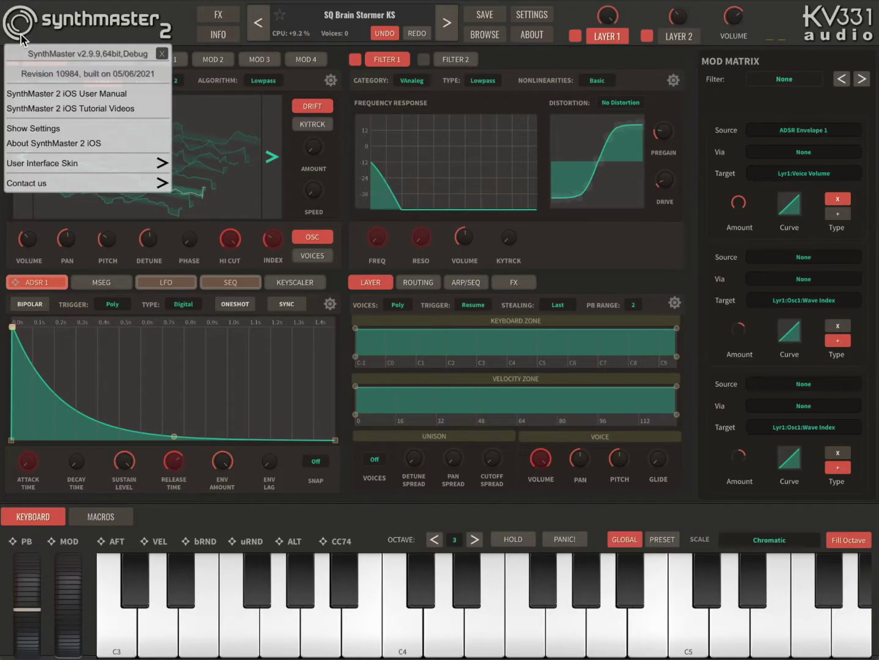
click(53, 170)
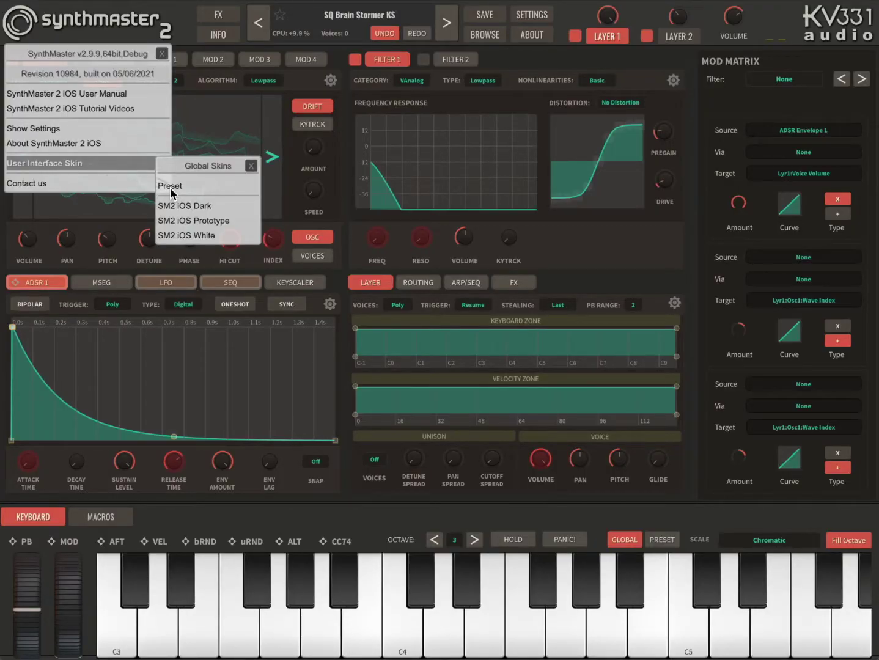
click(206, 236)
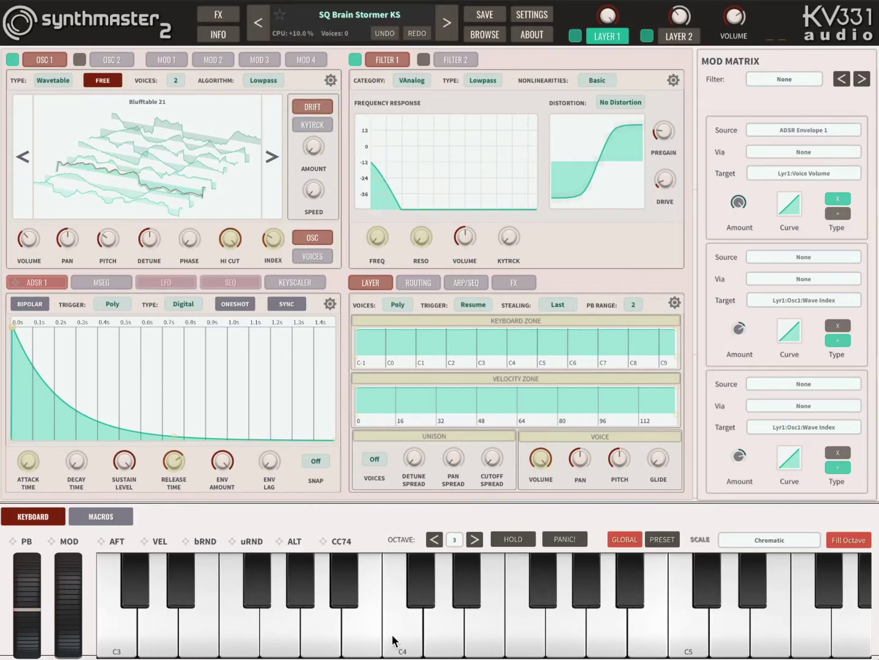
click(22, 25)
mouse_move(45, 163)
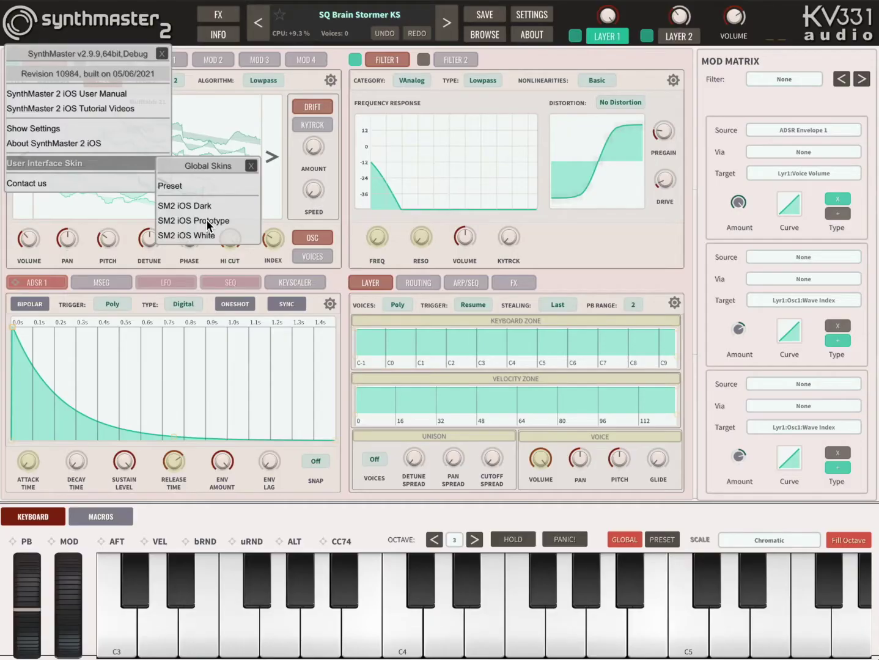
click(208, 221)
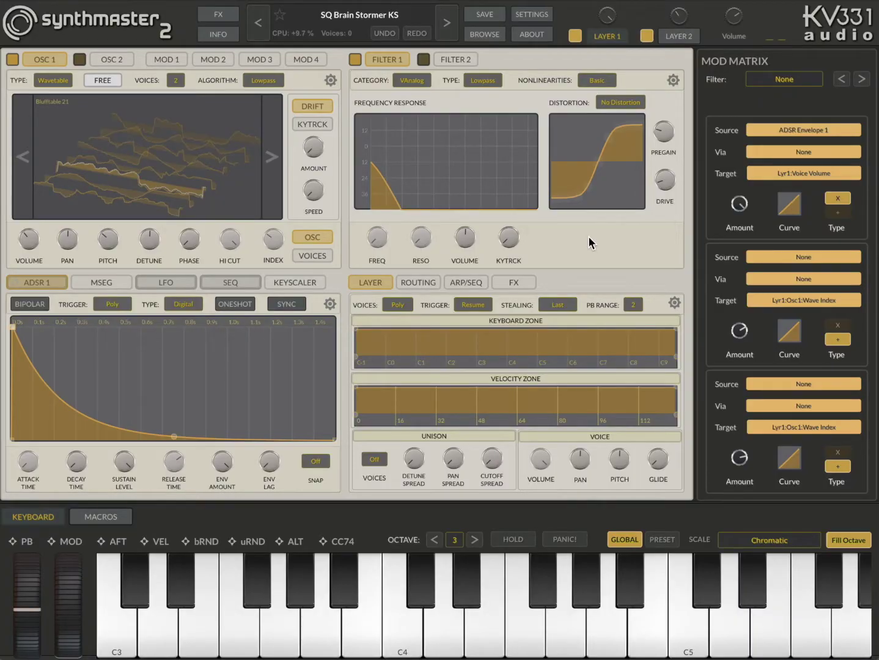
Play C4, A#3, E3 and F3 to hear the preset in the new skin.
click(400, 630)
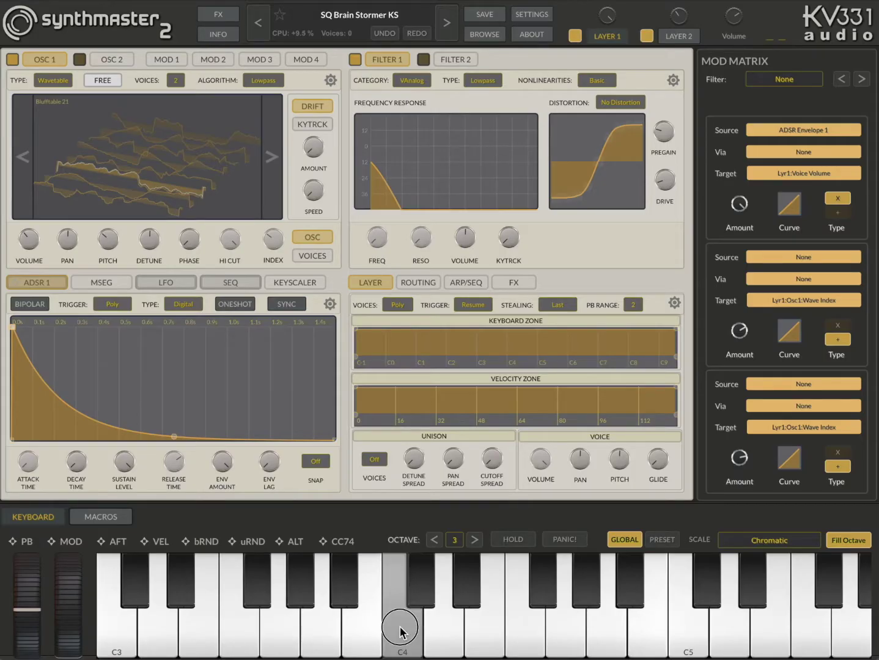
click(345, 581)
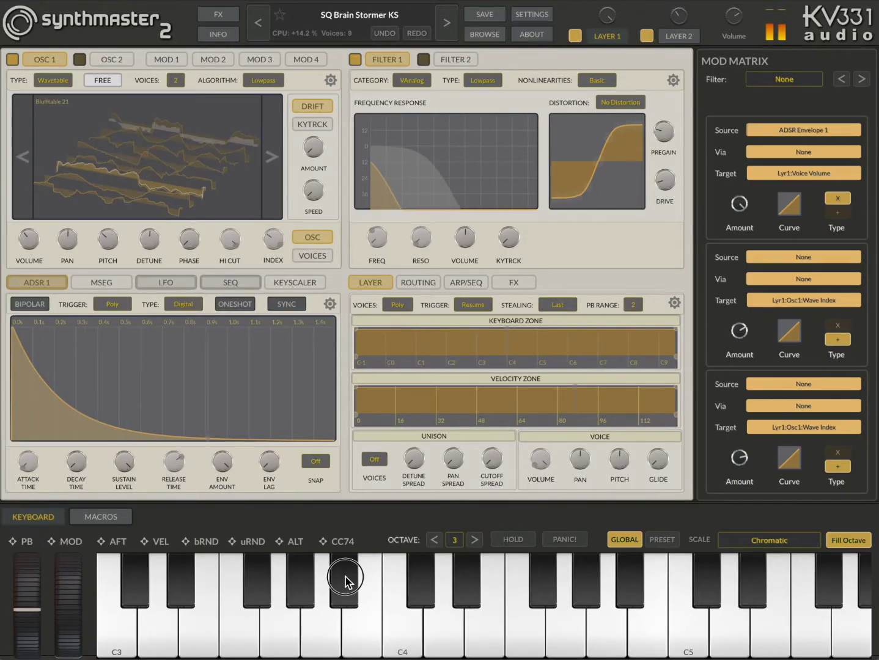
click(244, 632)
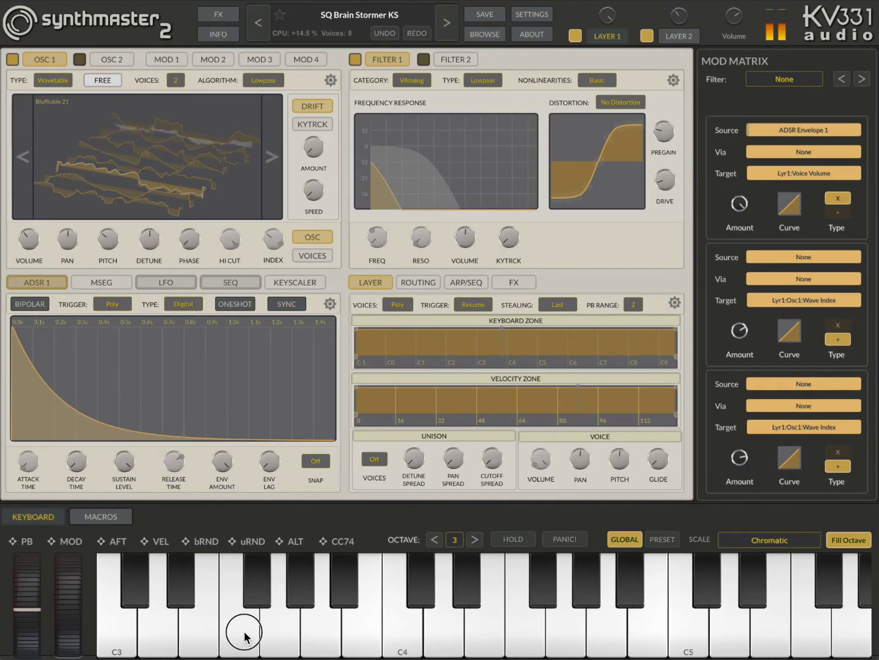
click(276, 634)
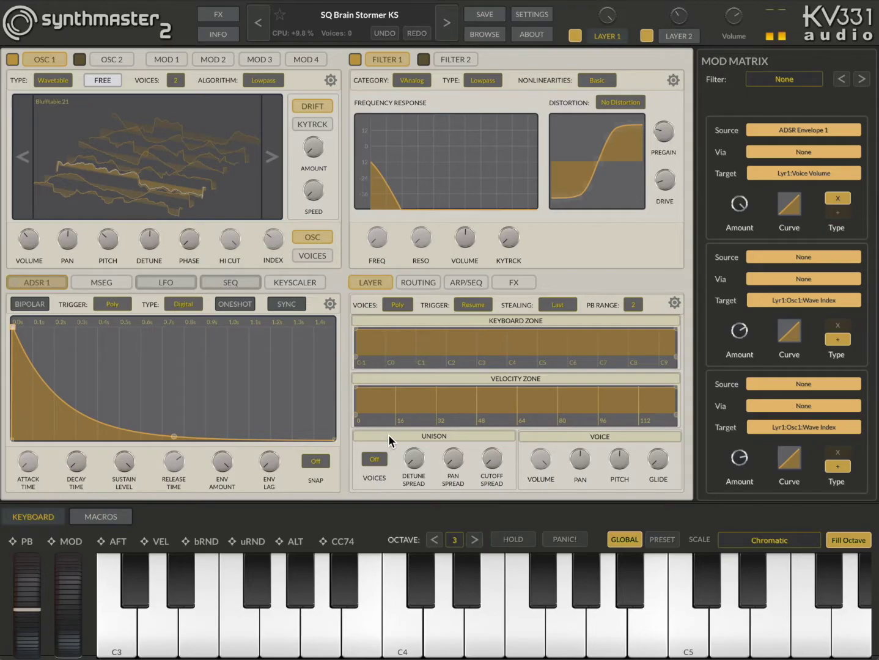
click(27, 27)
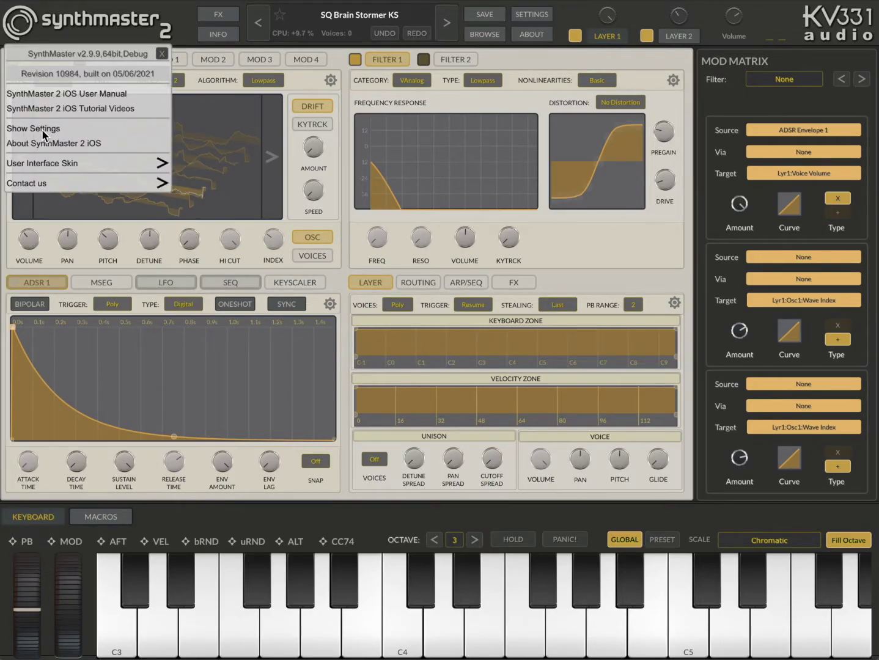
click(41, 128)
click(285, 307)
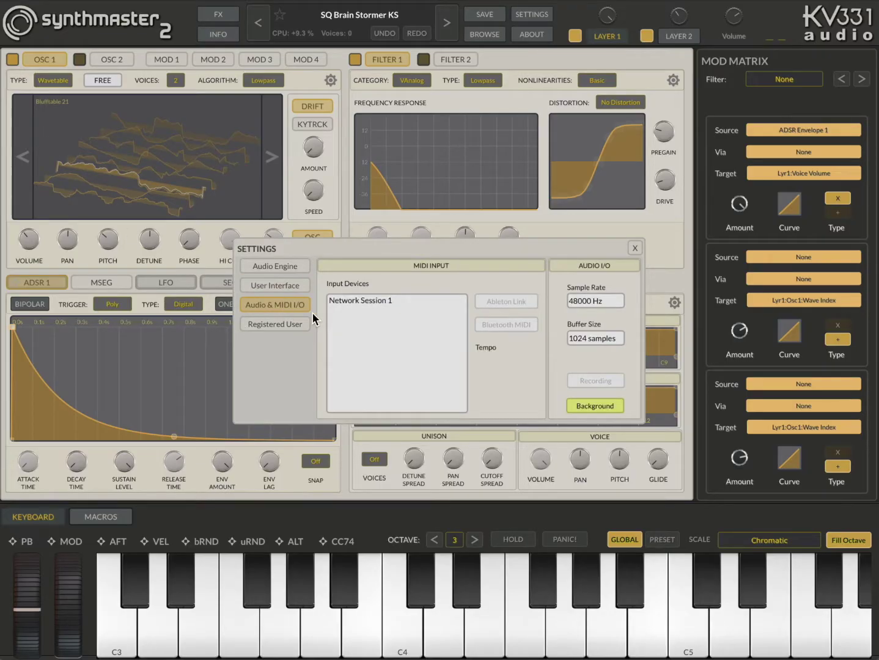
click(376, 301)
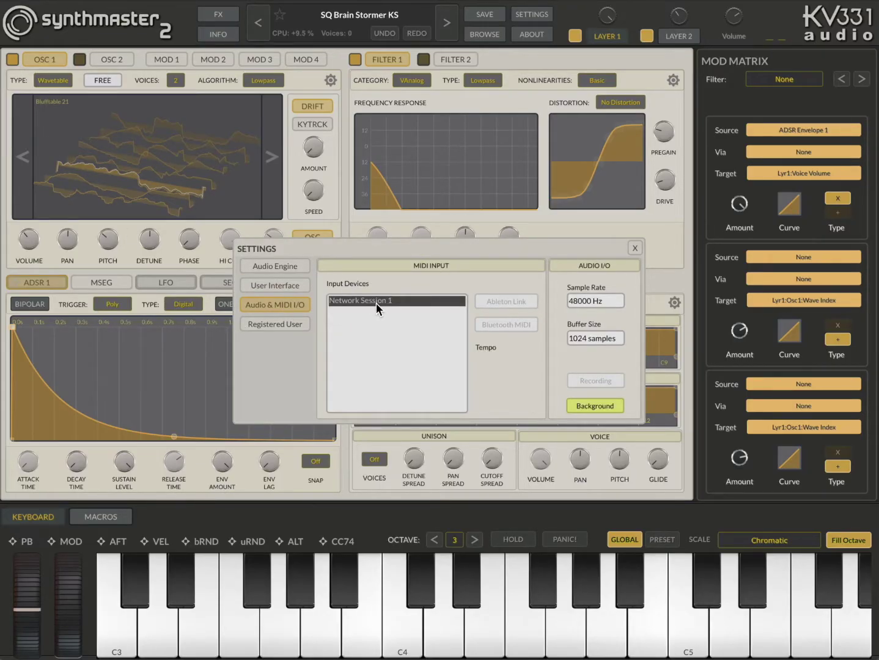
click(634, 247)
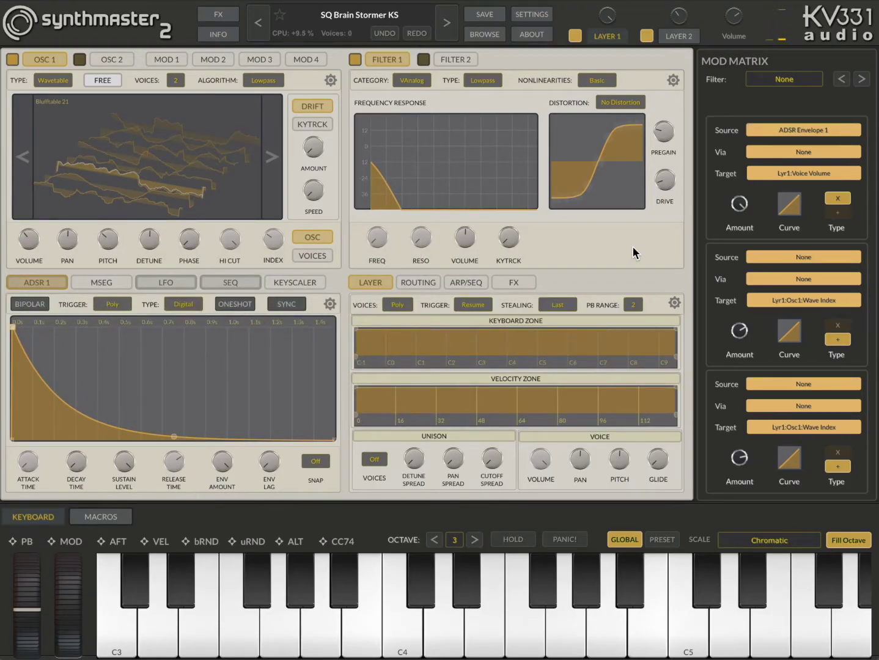
Show the macro knobs and inspect the modulation targets of the Easy 1, 2 and 3 macros.
click(102, 522)
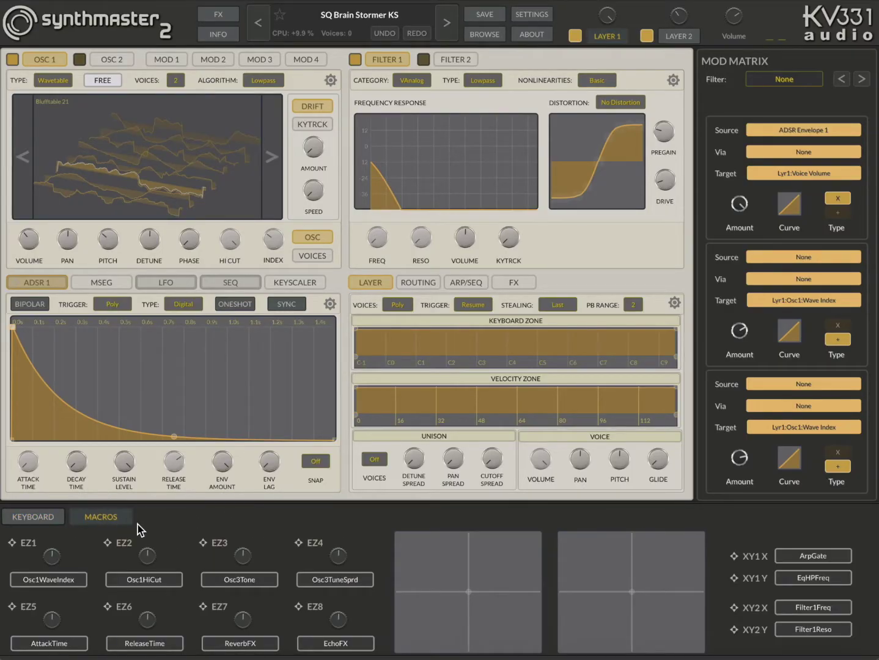
right_click(53, 561)
click(100, 534)
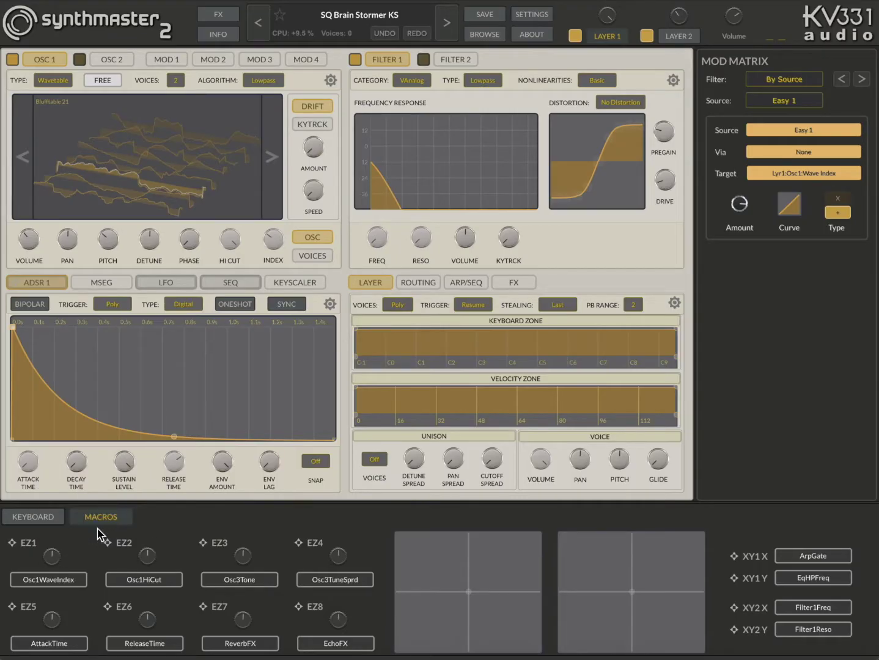
right_click(151, 555)
click(157, 525)
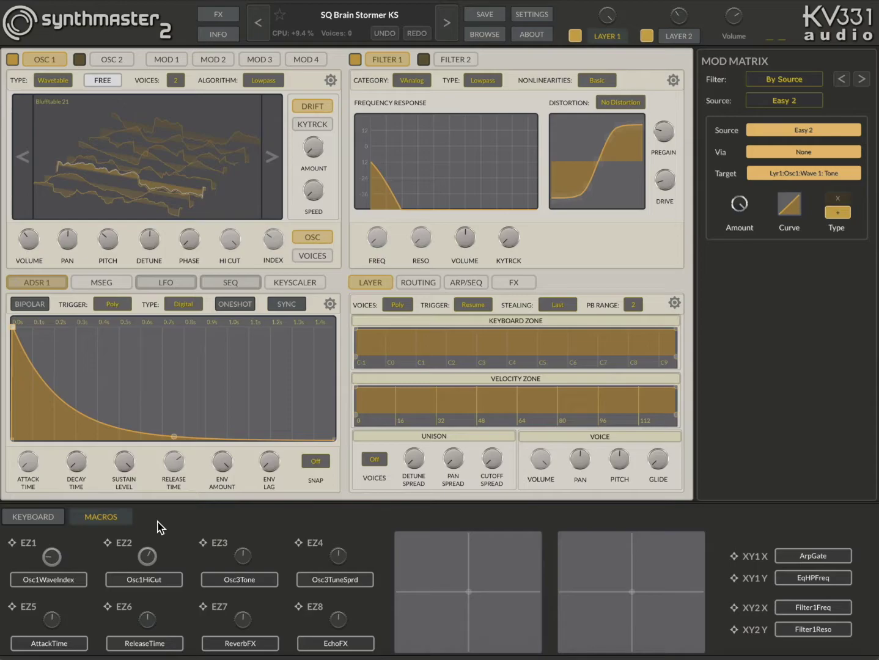
right_click(240, 560)
click(271, 525)
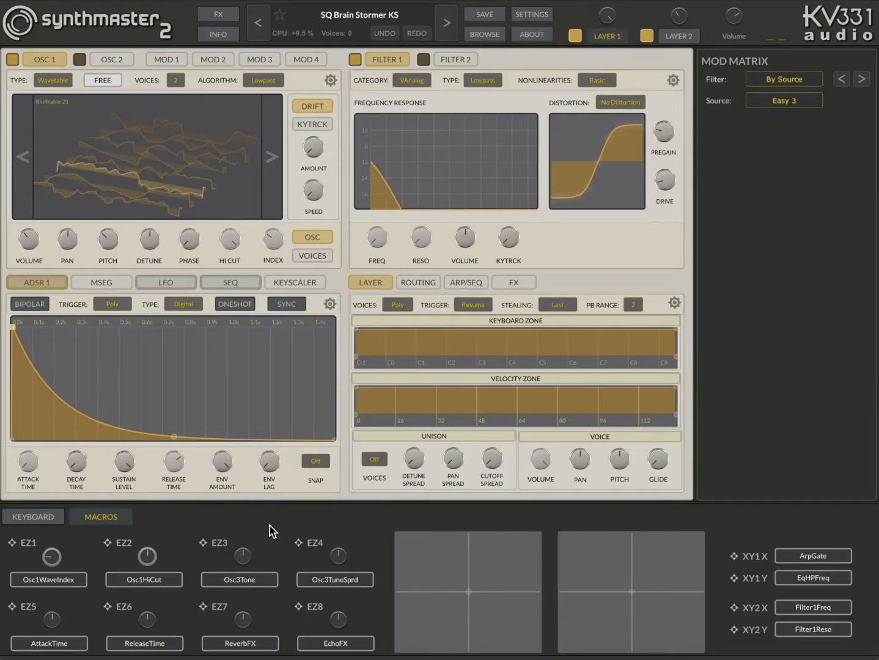
Inspect the modulation targets of the Easy 4, 5 and 6 macros.
right_click(340, 558)
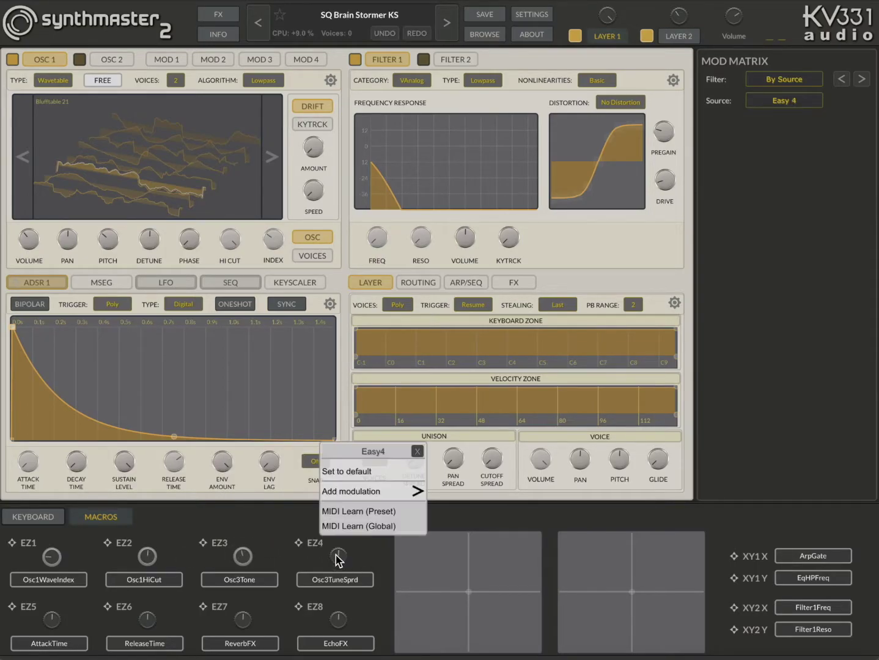
click(351, 527)
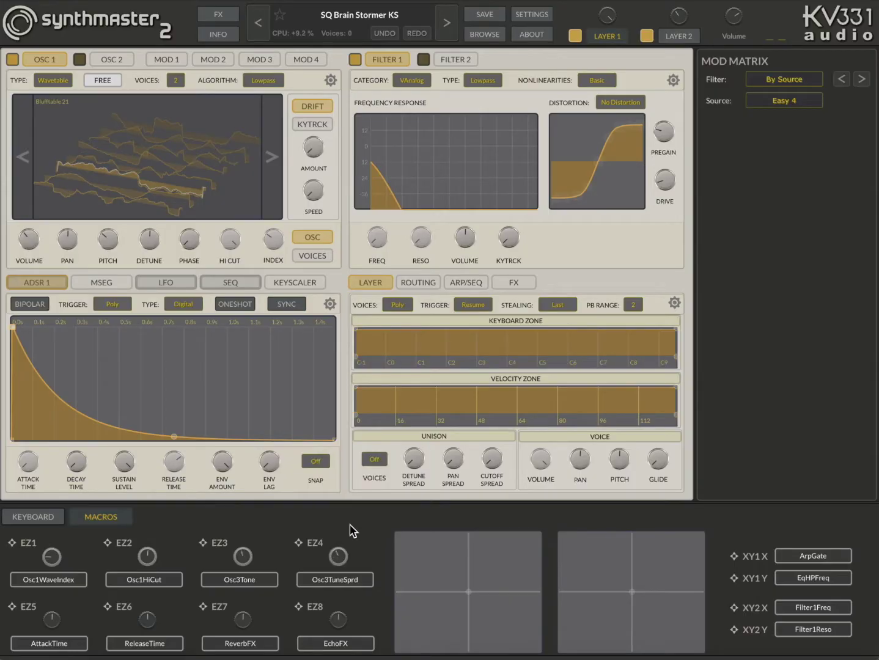
right_click(55, 624)
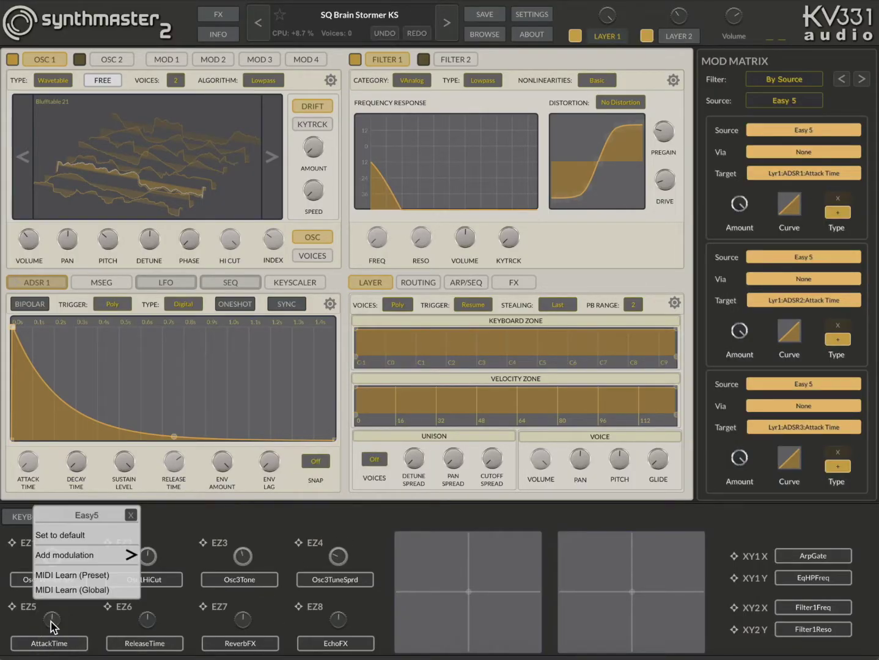
click(86, 590)
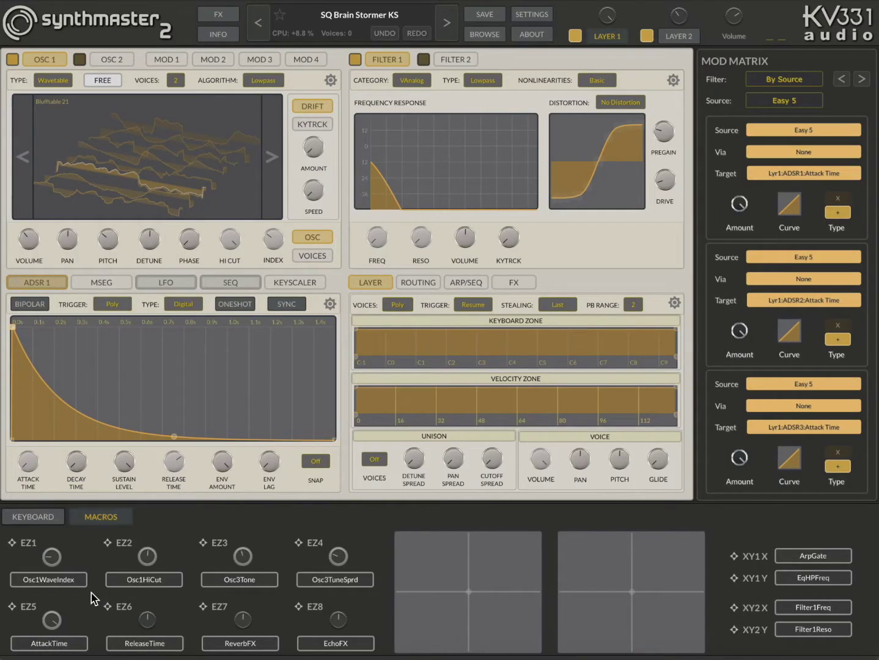
right_click(146, 622)
click(165, 592)
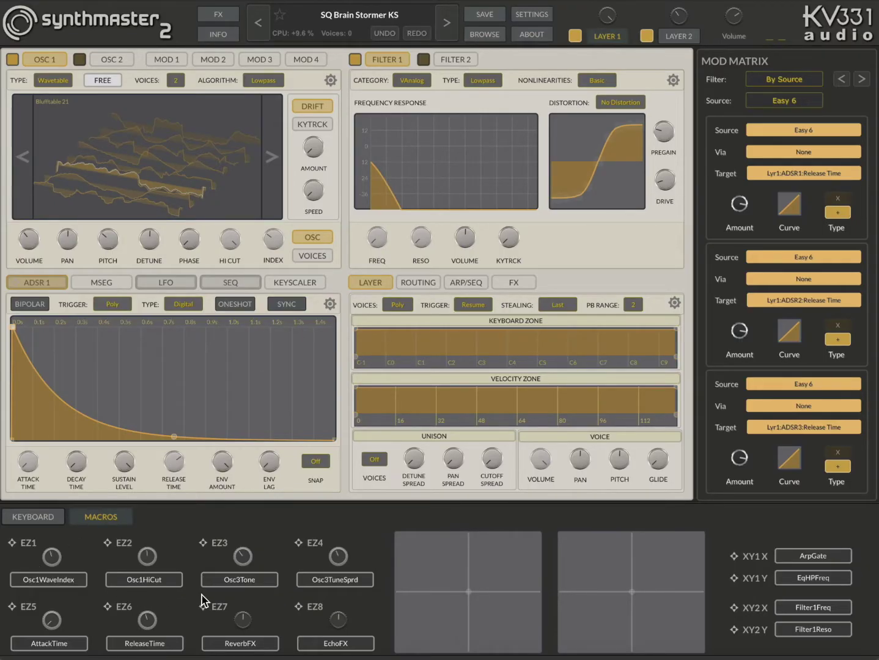
In the preset browser, audition ST FM Strings 1 MS, then load ST FM Strings 2 MS.
click(484, 35)
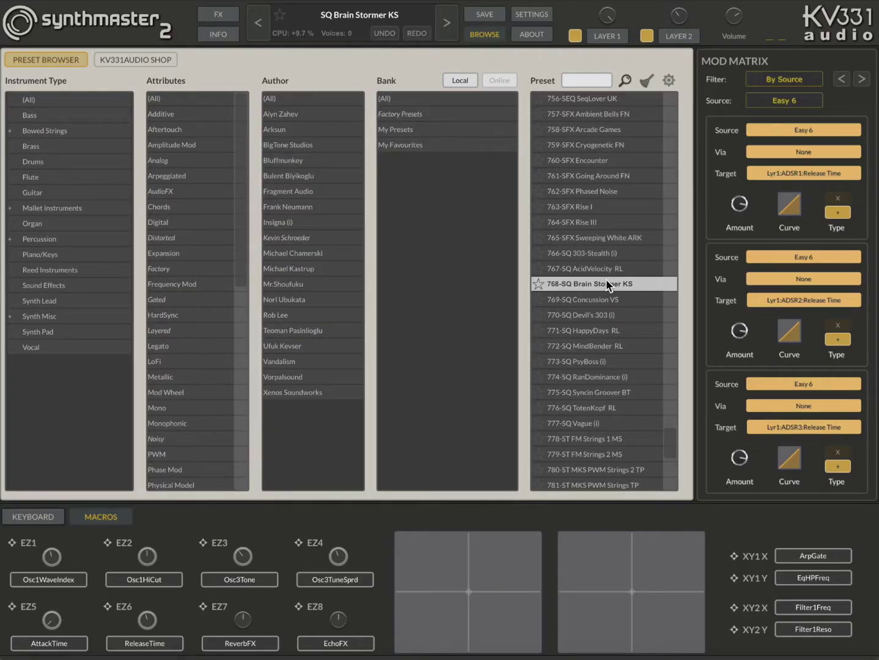
click(609, 441)
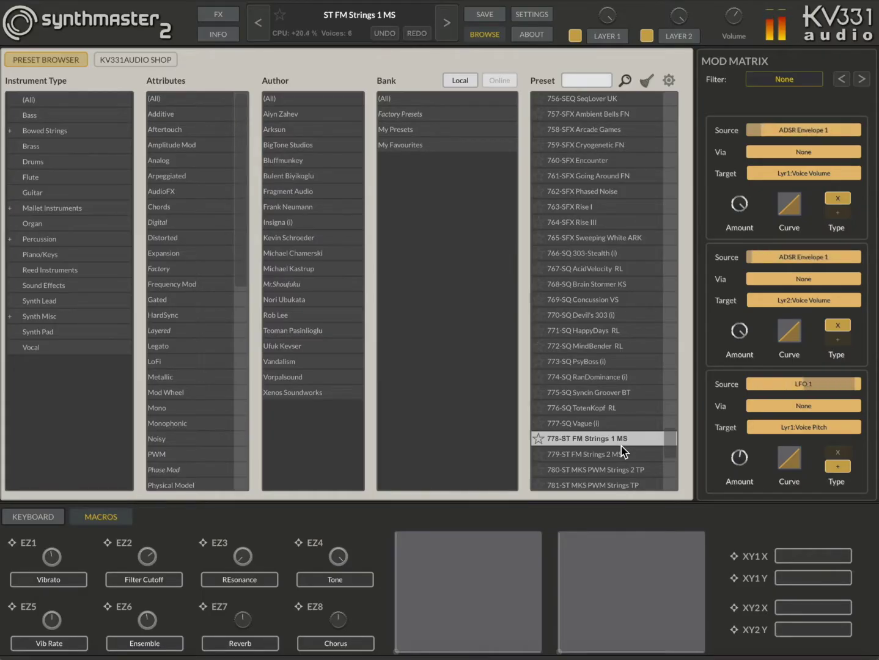
click(621, 453)
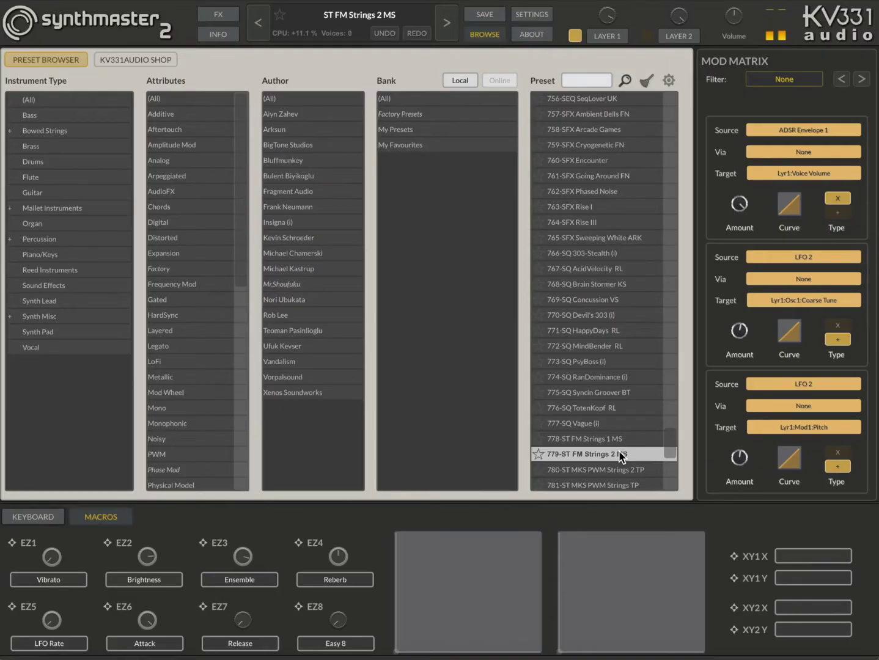
Favourite ST FM Strings 2 MS, filter the bank to My Favourites, then unfavourite it.
click(538, 455)
click(412, 145)
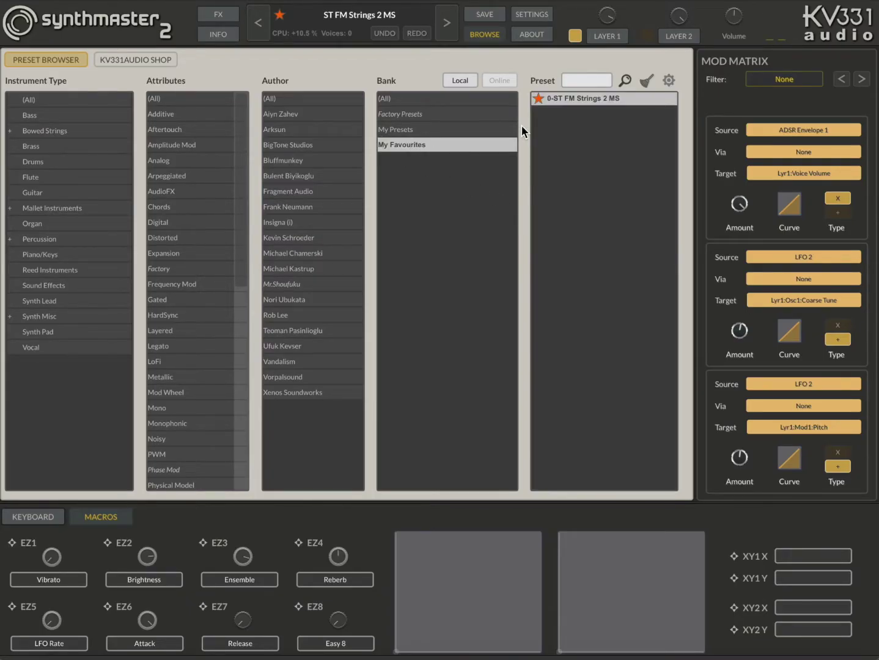
click(539, 100)
Reset the browser filters with the broom icon and select the Factory Presets bank.
click(646, 80)
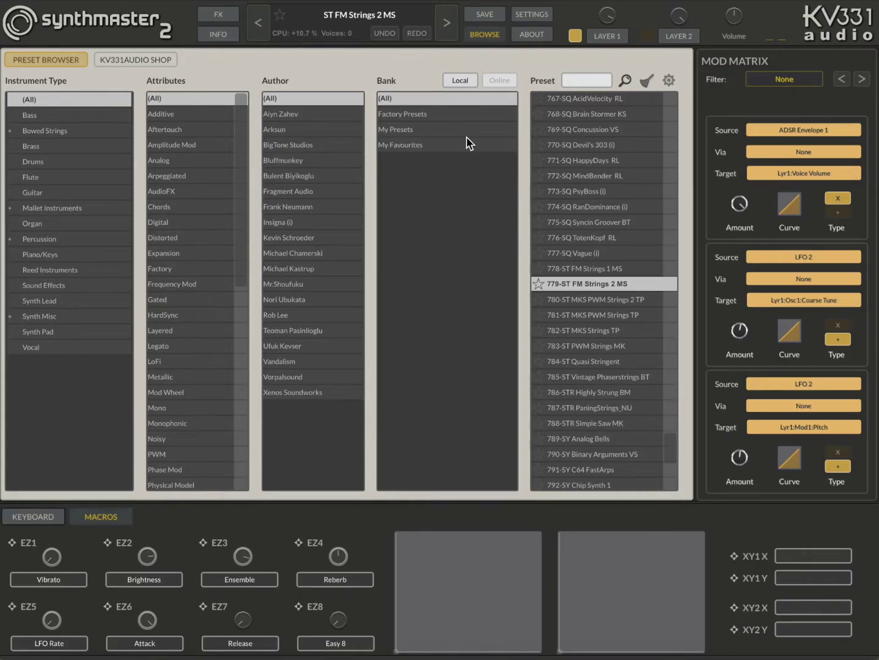
click(410, 118)
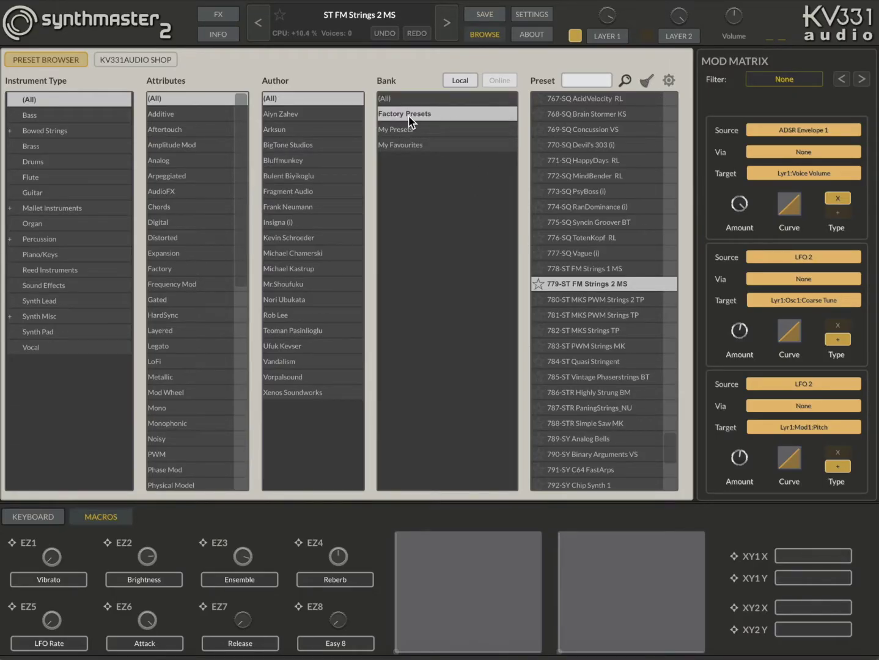
drag(669, 434, 666, 481)
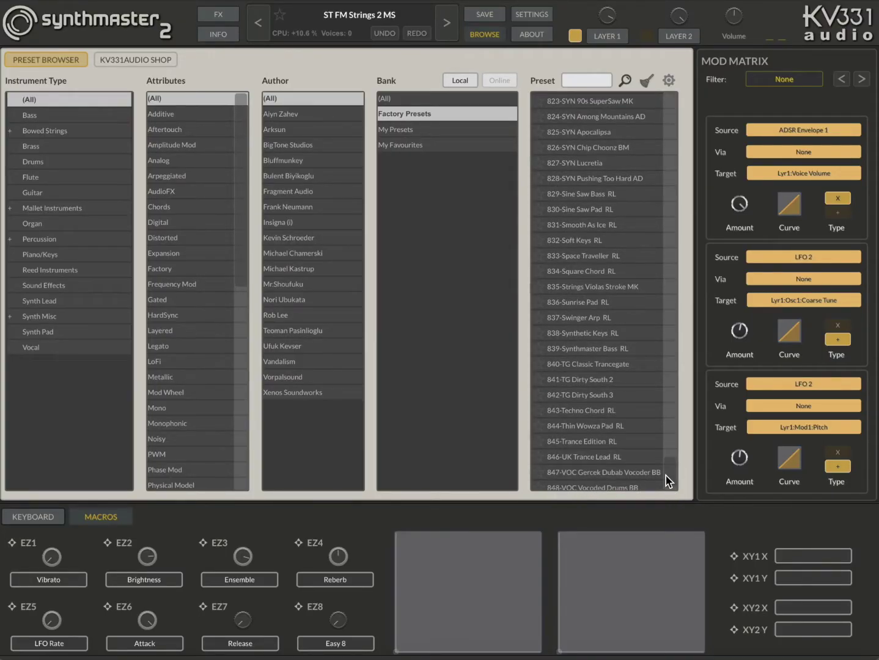
mouse_move(666, 476)
mouse_down()
mouse_move(670, 449)
mouse_move(667, 488)
mouse_up()
Try buying the Desktop Presets Upgrade in the KV331 Audio shop, cancelling sign-in and dismissing the failure.
click(156, 59)
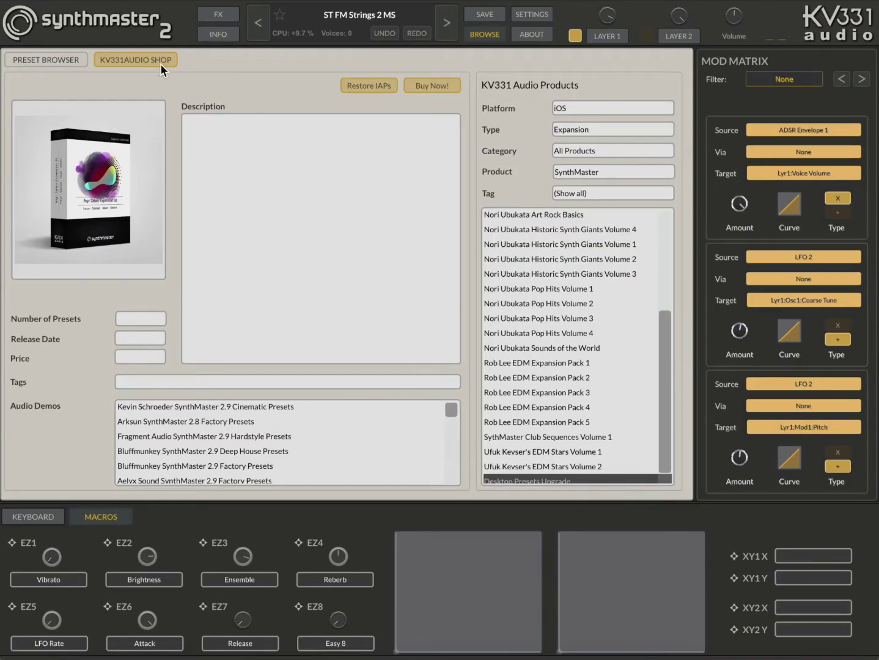
click(534, 475)
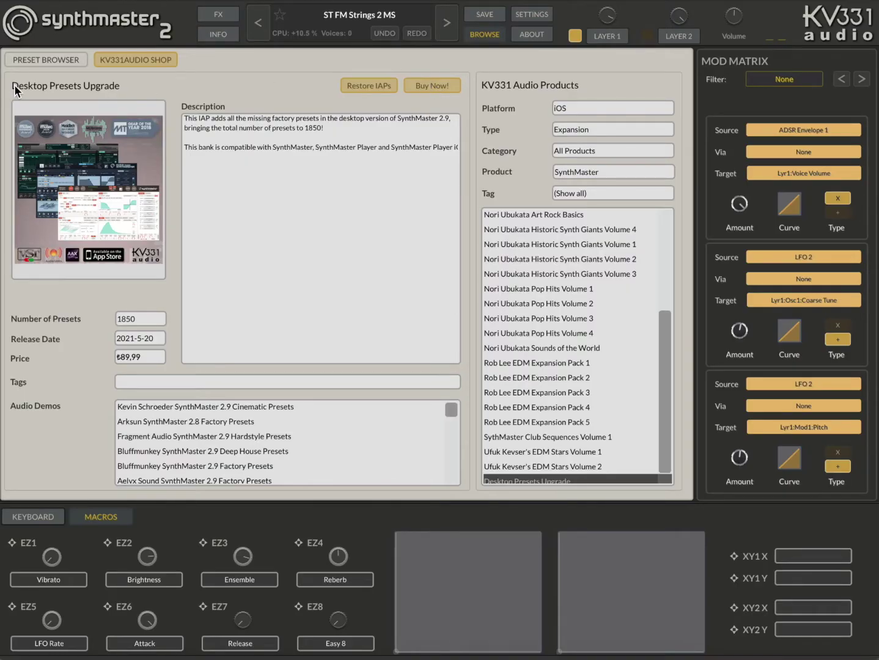
click(423, 89)
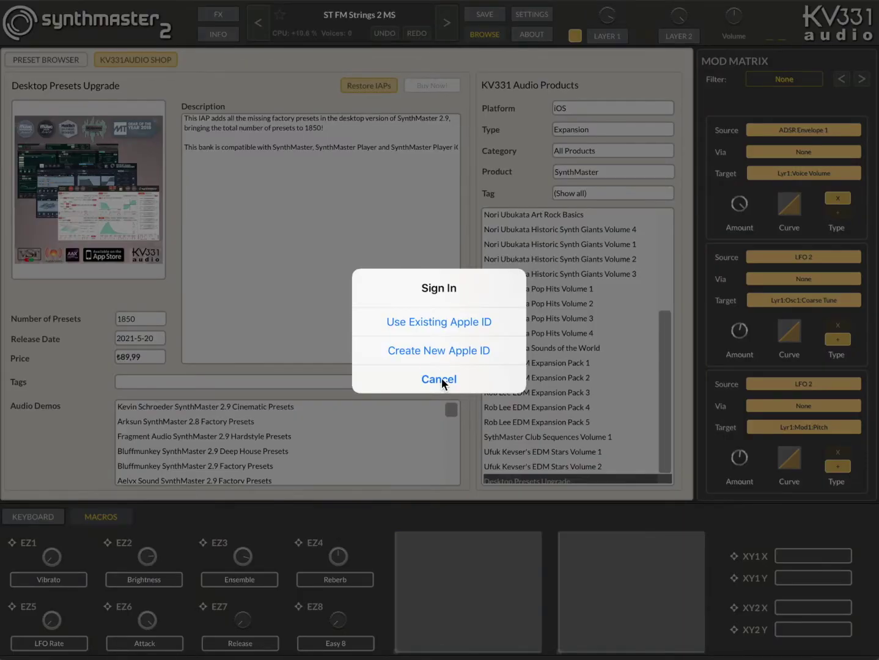
click(442, 377)
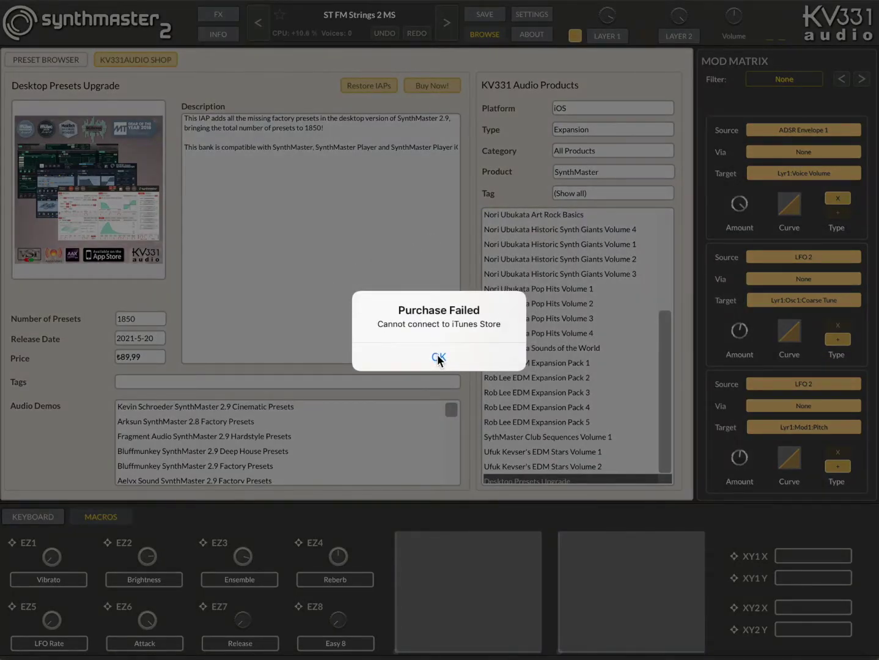
click(438, 359)
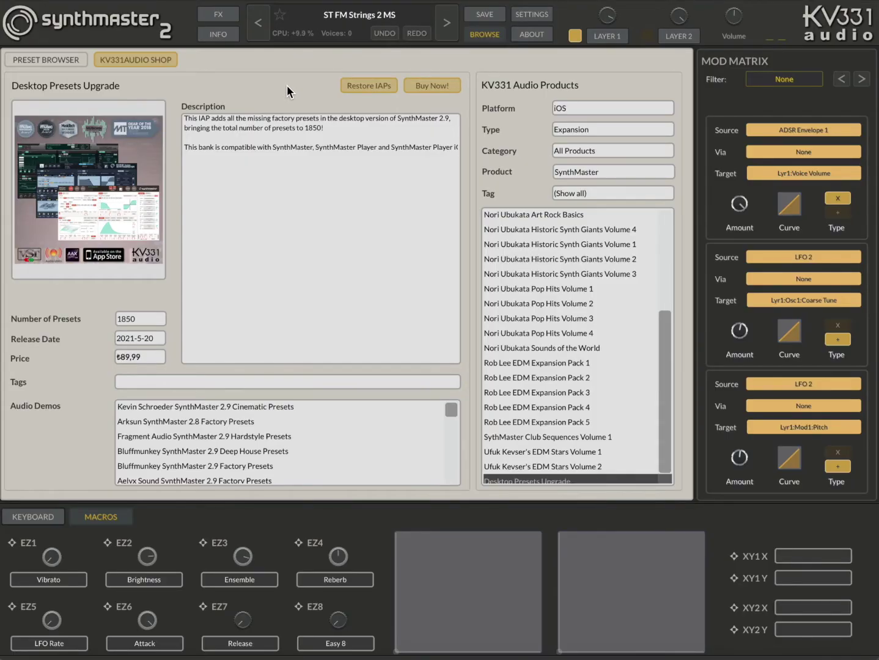
click(341, 15)
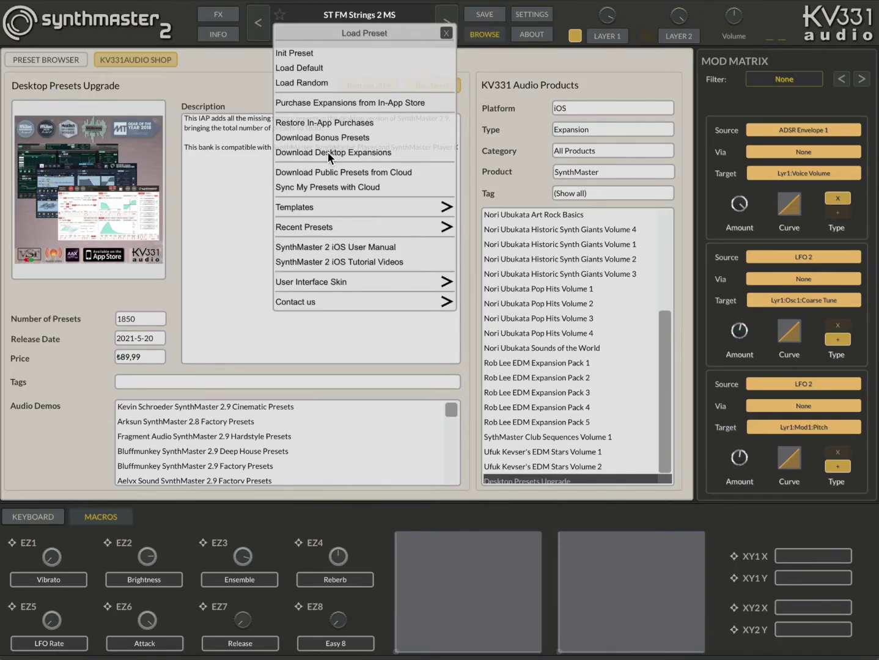
click(325, 136)
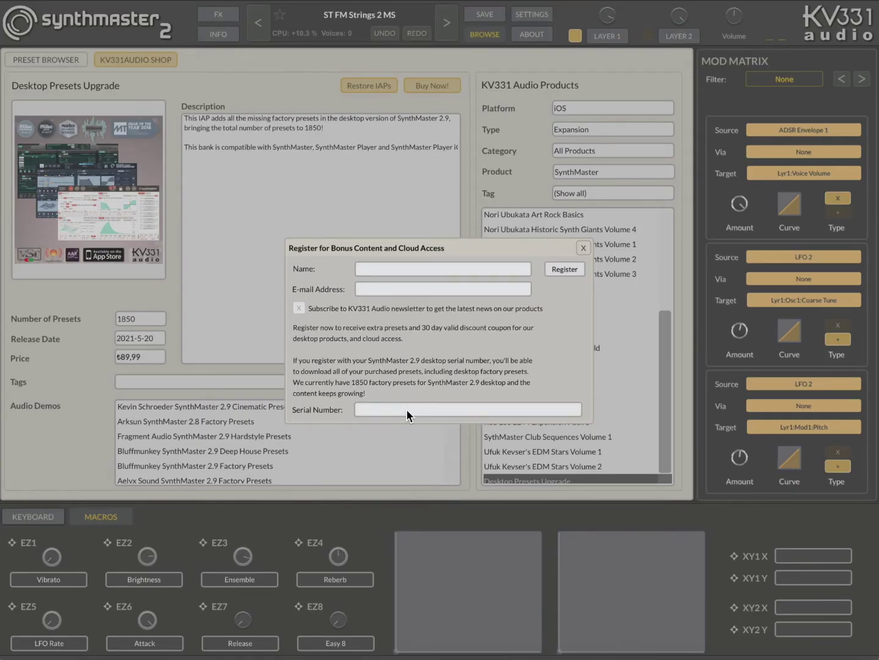
click(583, 248)
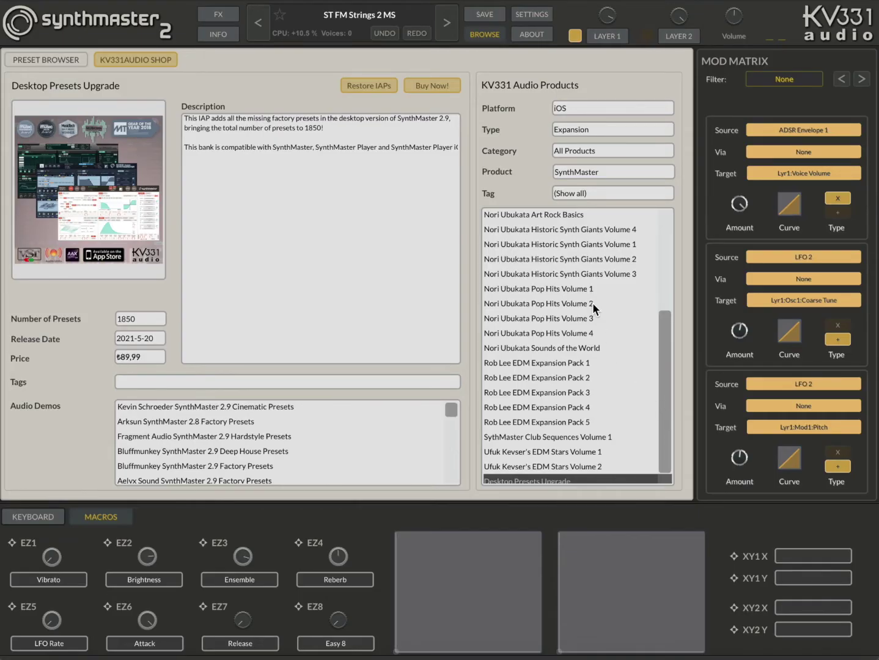
Back in the preset browser, try the Online library, close its registration form, and return to Local.
click(53, 59)
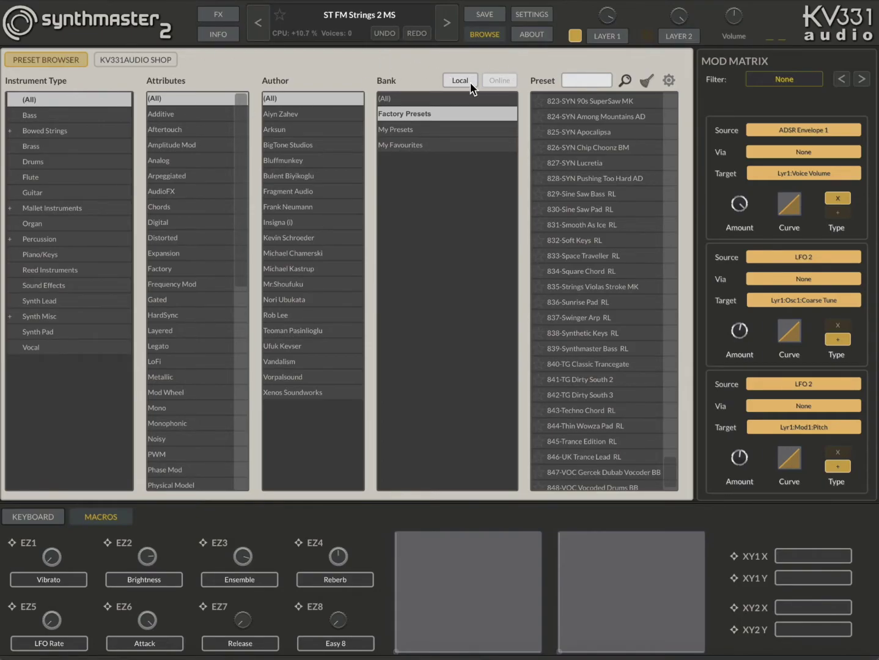
click(499, 80)
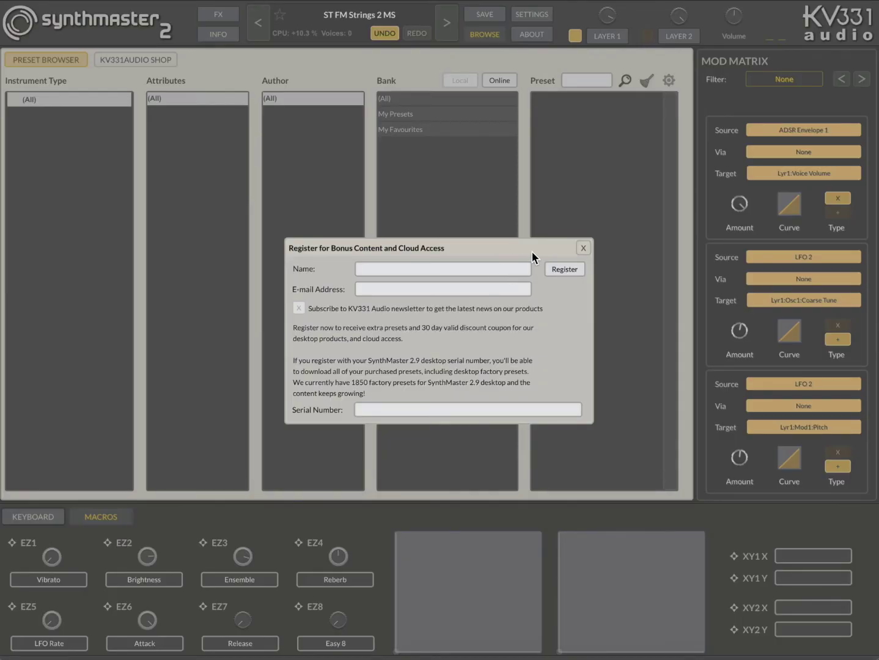
click(583, 246)
click(461, 82)
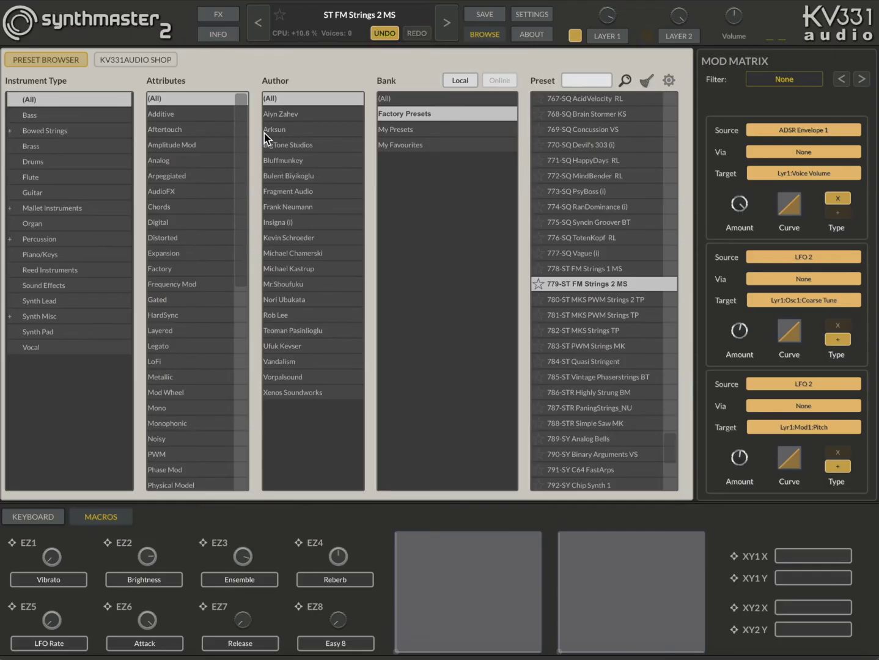
Filter by author Aiyn Zahev, assign those presets to MIDI bank 0, and open the MIDI bank manager.
click(284, 117)
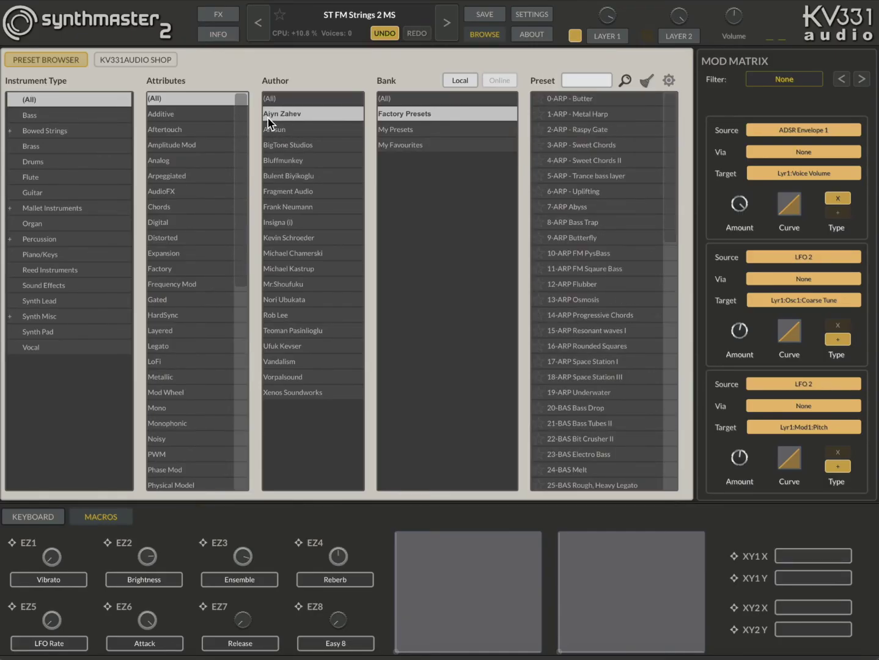
click(669, 85)
click(681, 119)
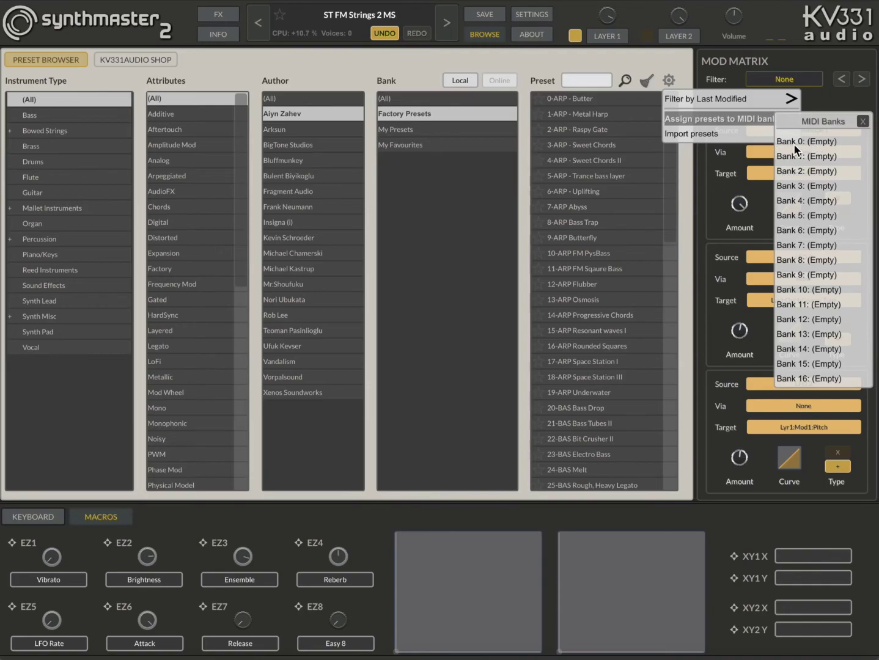
click(815, 142)
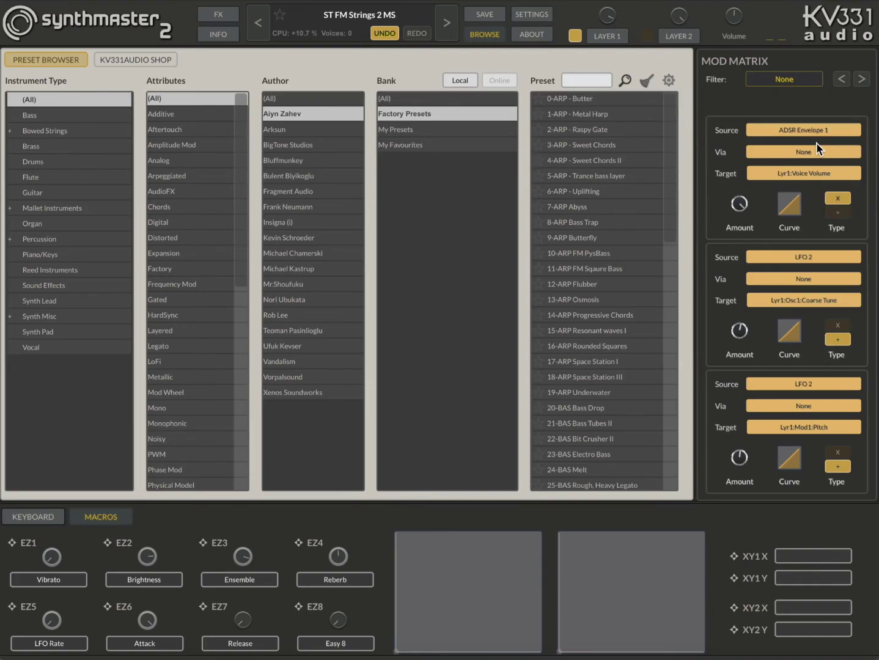
click(670, 80)
click(709, 134)
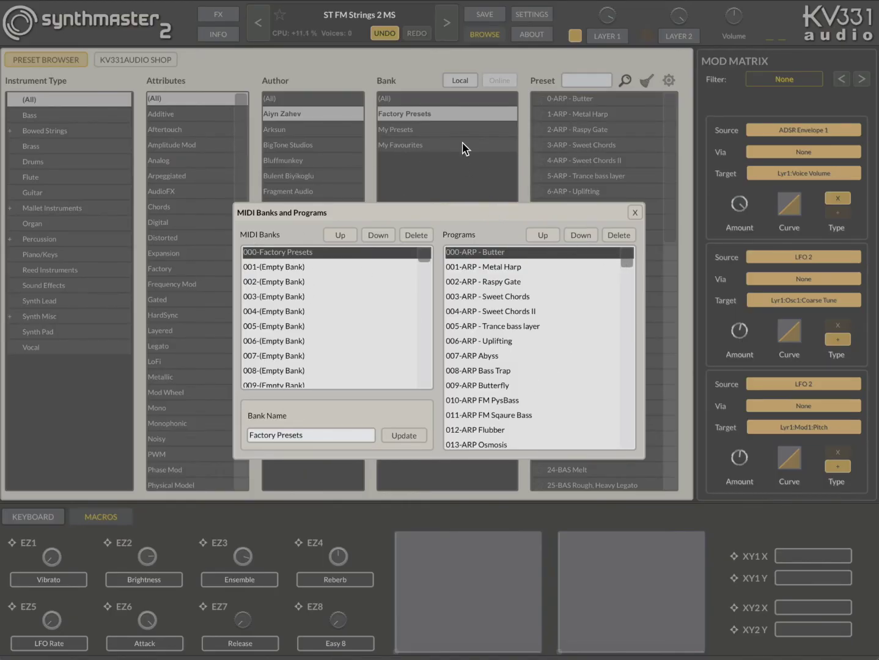
mouse_move(627, 259)
mouse_down()
mouse_move(632, 300)
mouse_move(631, 245)
mouse_up()
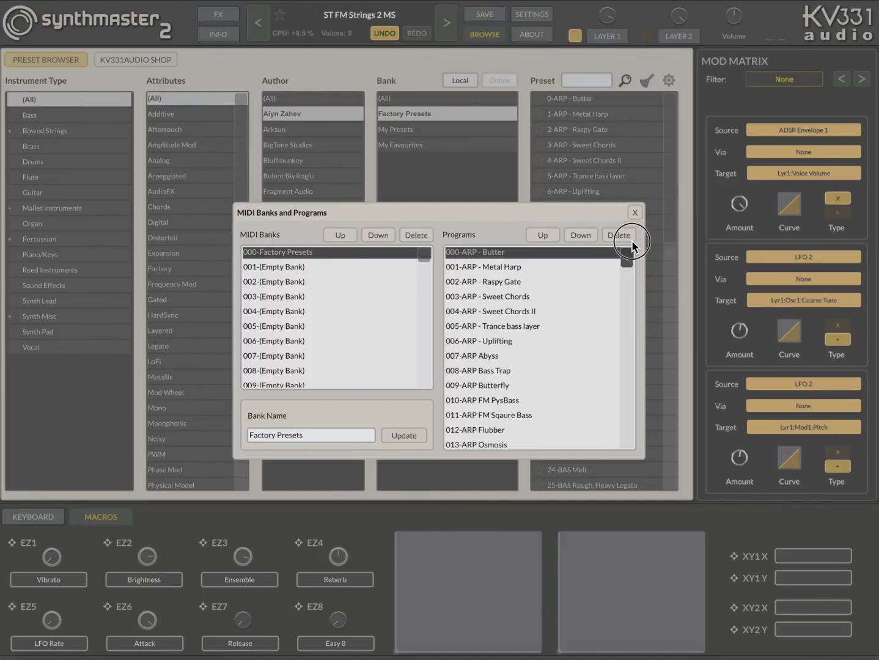
Close the MIDI Banks and Programs manager.
click(635, 213)
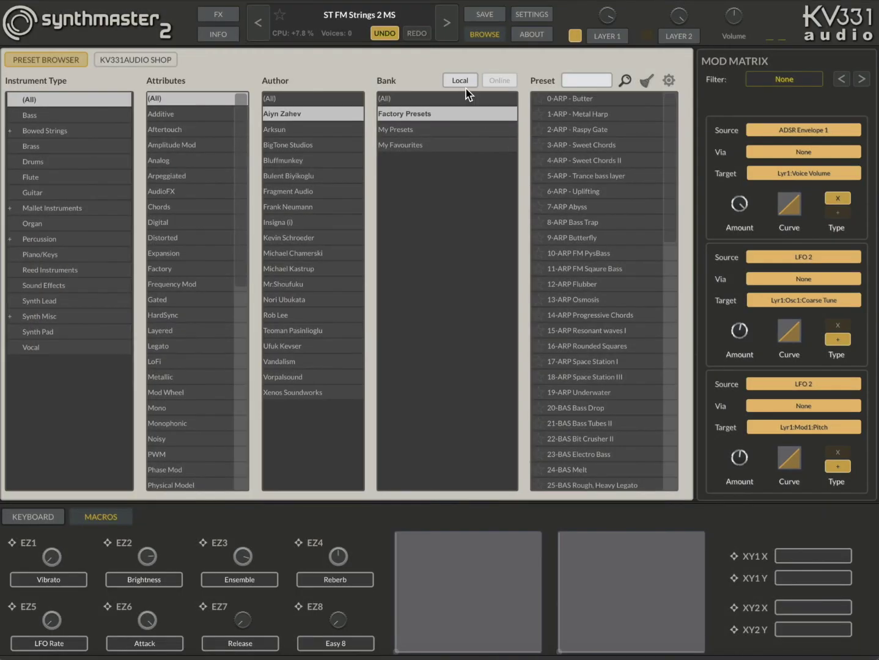